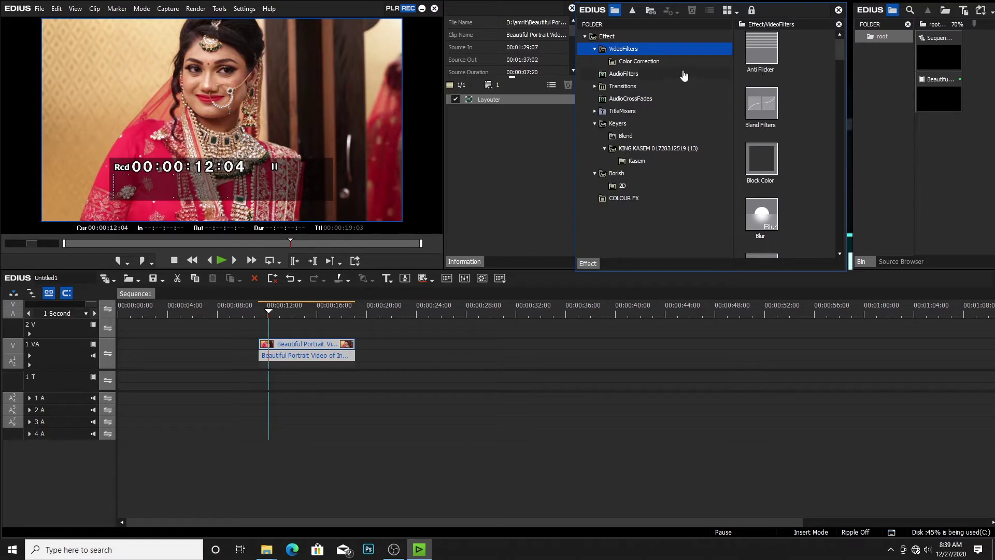
# Find the Chrominance filter among the video filters and apply it to the bride clip on track 1 VA.
pyautogui.scroll(-3, 772, 94)
pyautogui.scroll(-8, 774, 98)
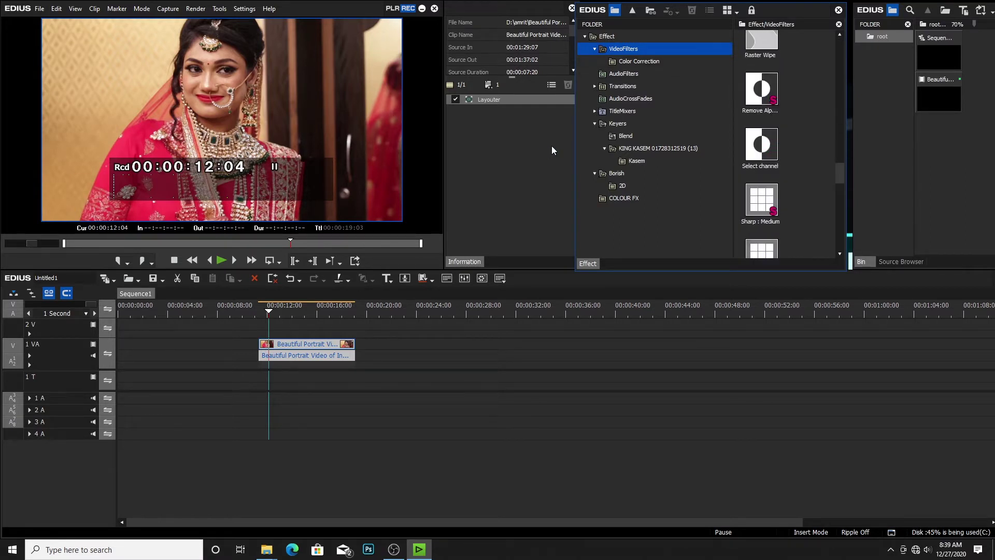
pyautogui.moveTo(576, 142); pyautogui.dragTo(421, 141)
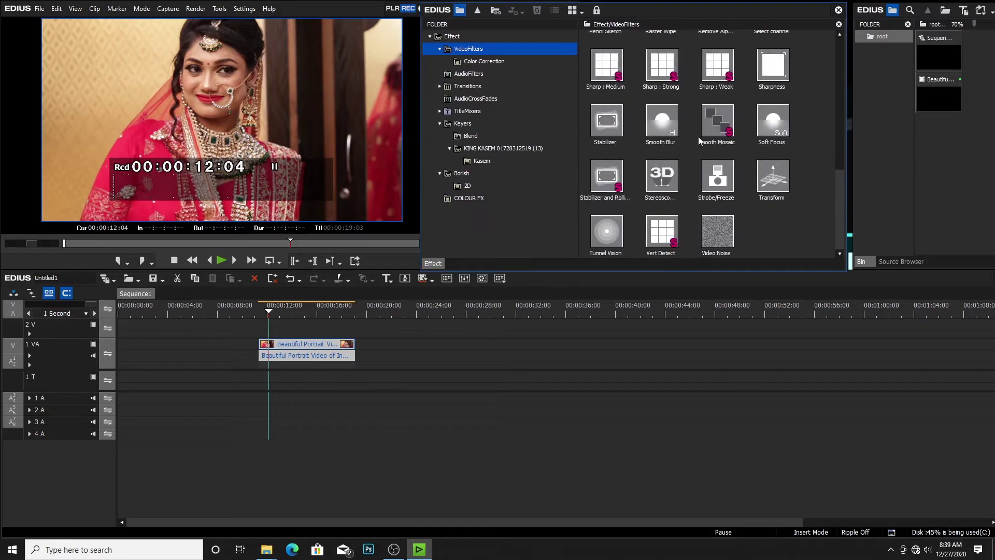
pyautogui.scroll(3, 755, 194)
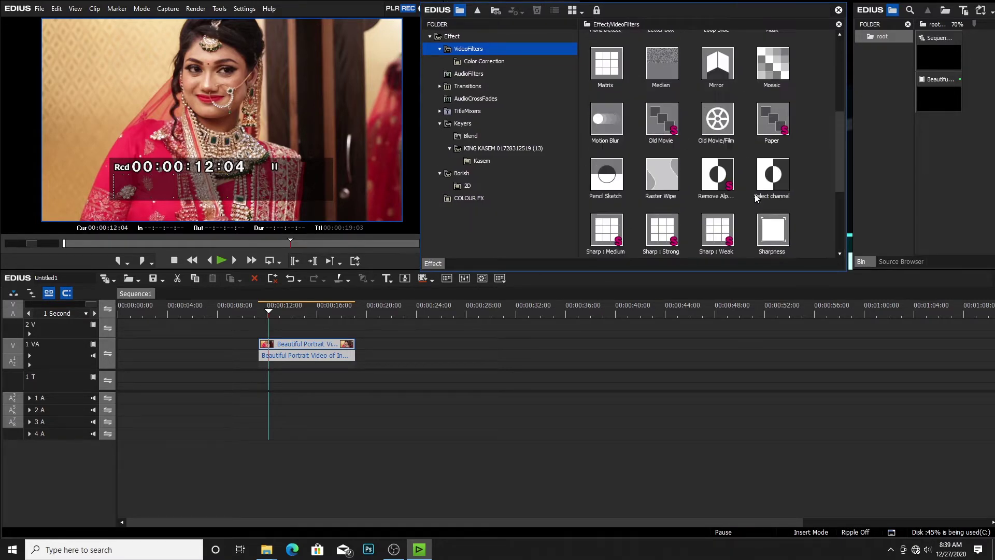
pyautogui.scroll(3, 755, 194)
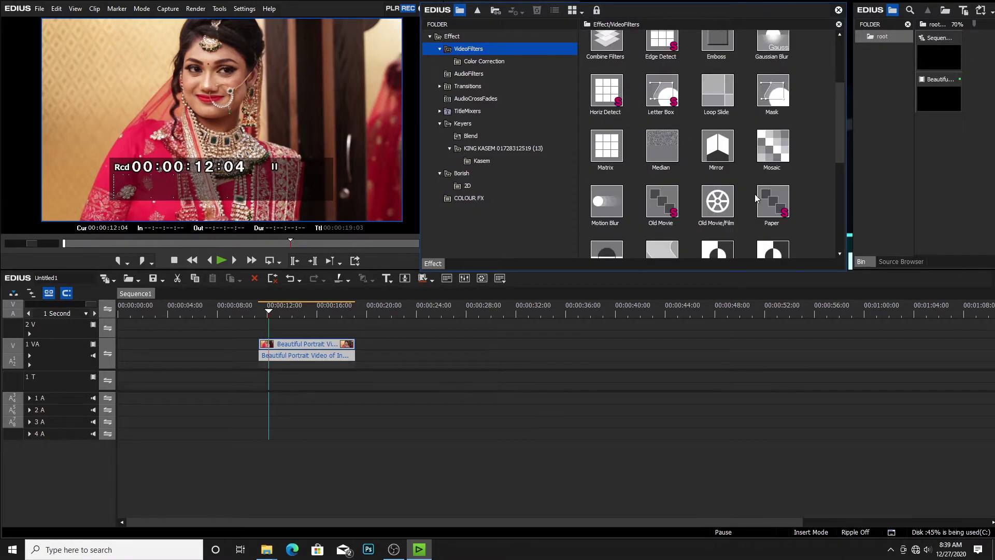
pyautogui.click(782, 68)
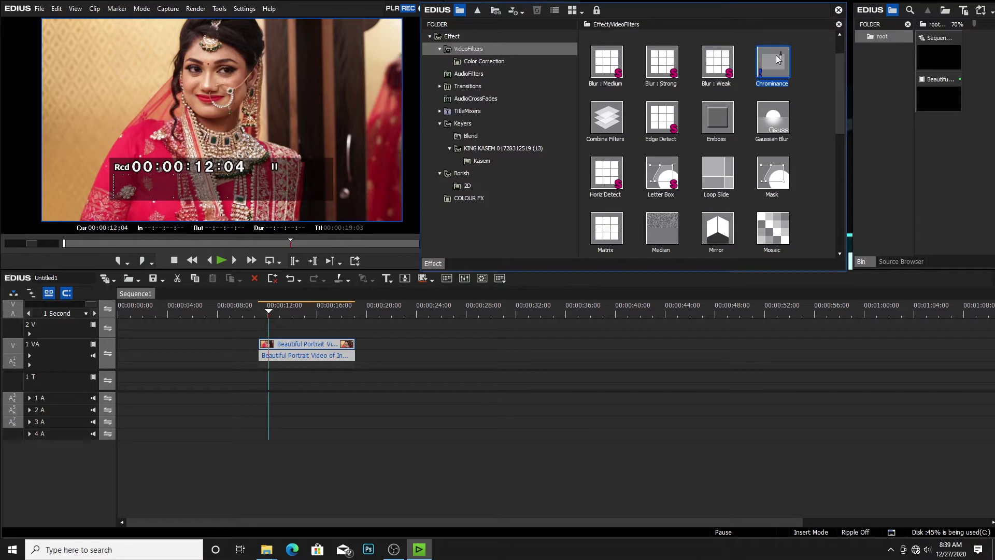
pyautogui.moveTo(775, 55); pyautogui.dragTo(327, 342)
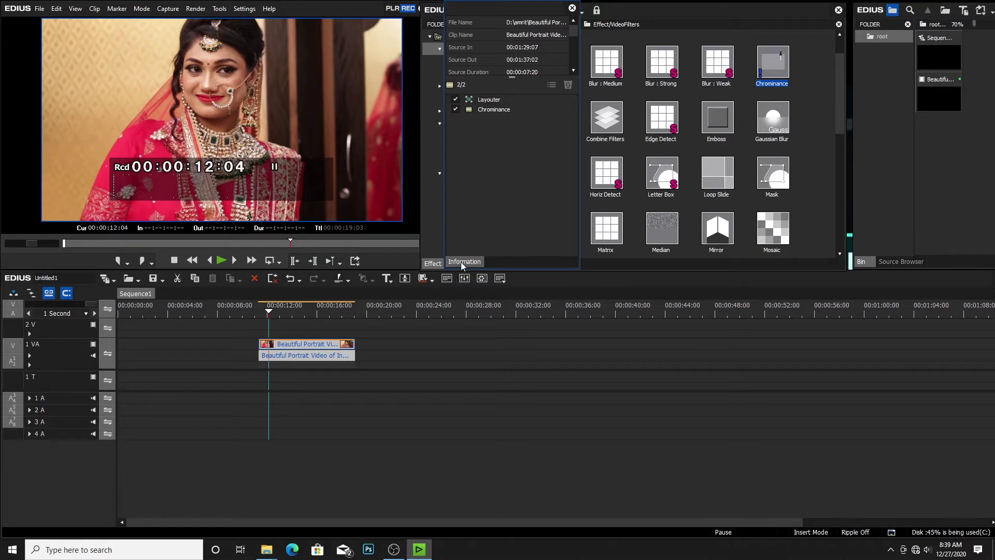
# Open the clip's Chrominance settings, sample the bride's red dress as the key color and show the key.
pyautogui.click(510, 108)
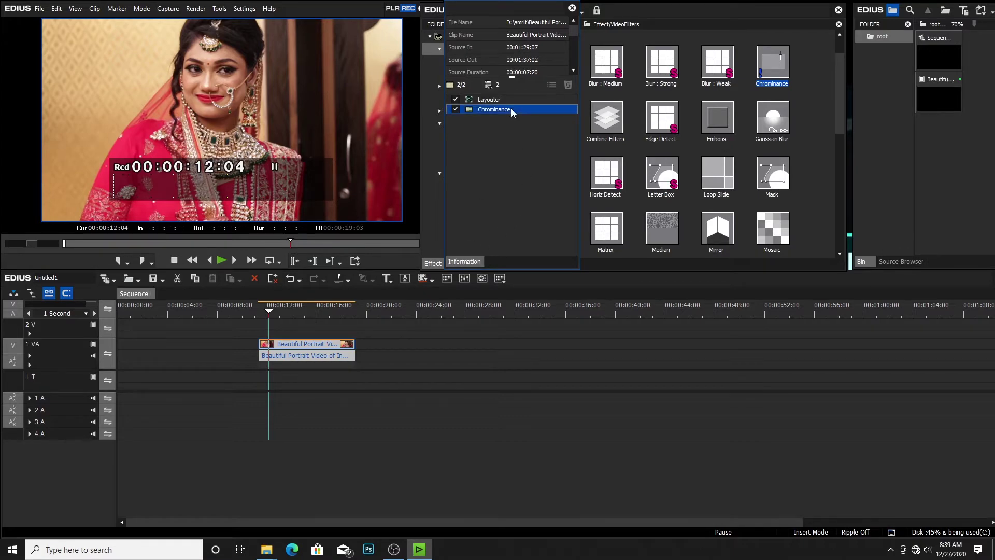
pyautogui.doubleClick(508, 108)
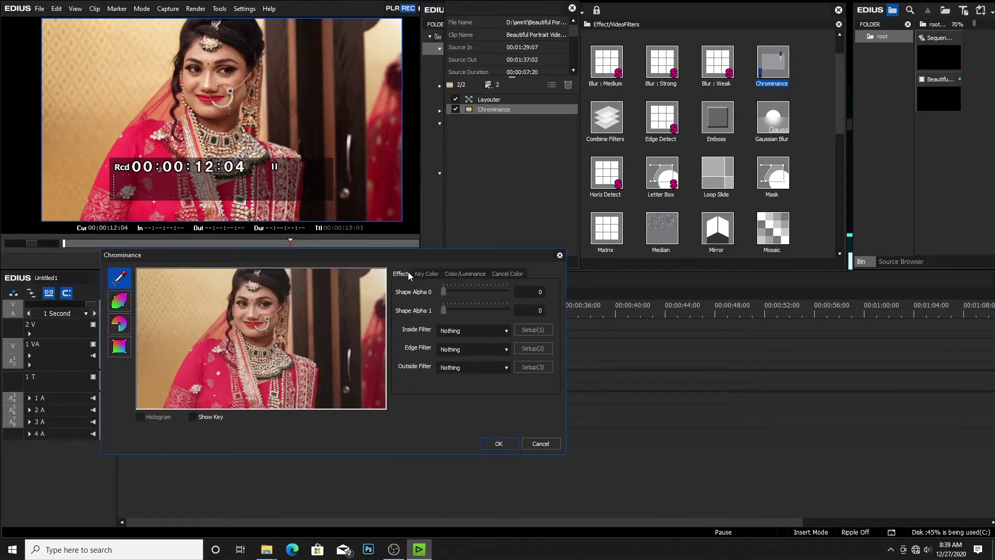
pyautogui.moveTo(412, 251); pyautogui.dragTo(608, 161)
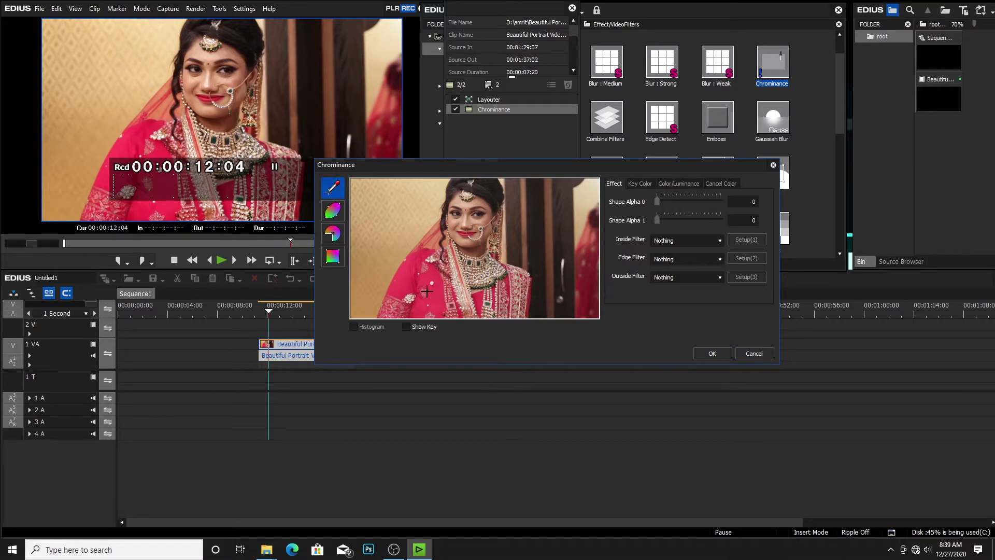
pyautogui.click(406, 280)
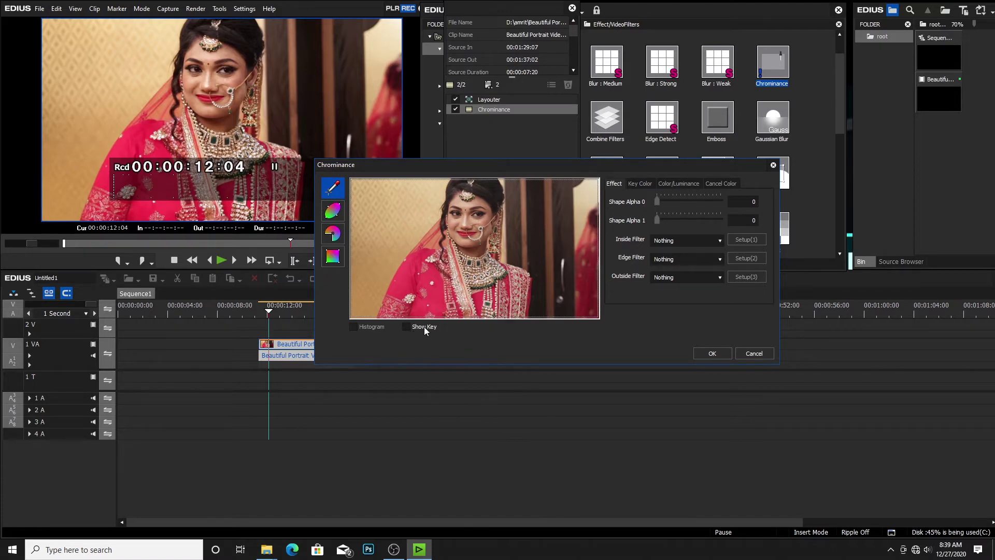
pyautogui.click(406, 325)
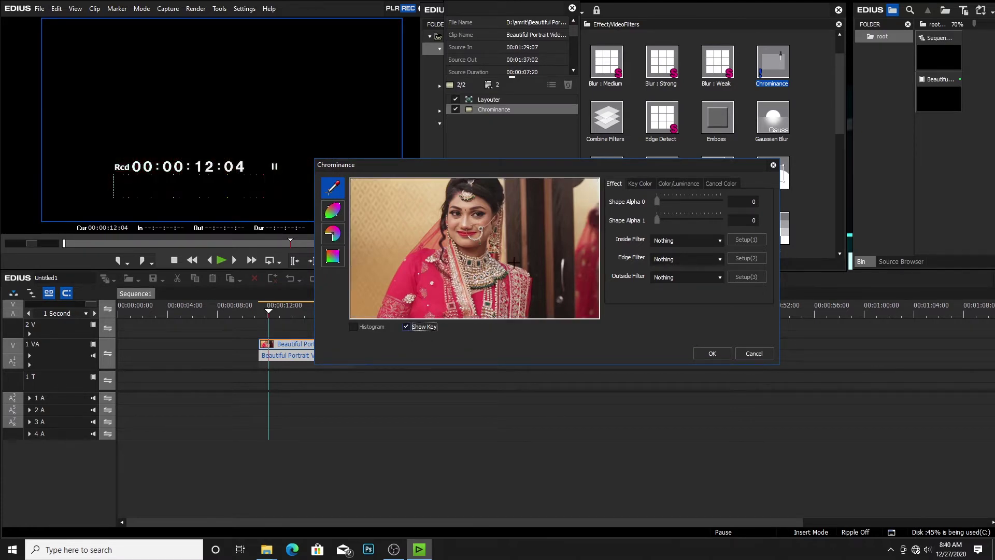
# Adjust the key color to about Y 89, U 124 and V 232 to target the red dress.
pyautogui.click(659, 219)
pyautogui.click(640, 184)
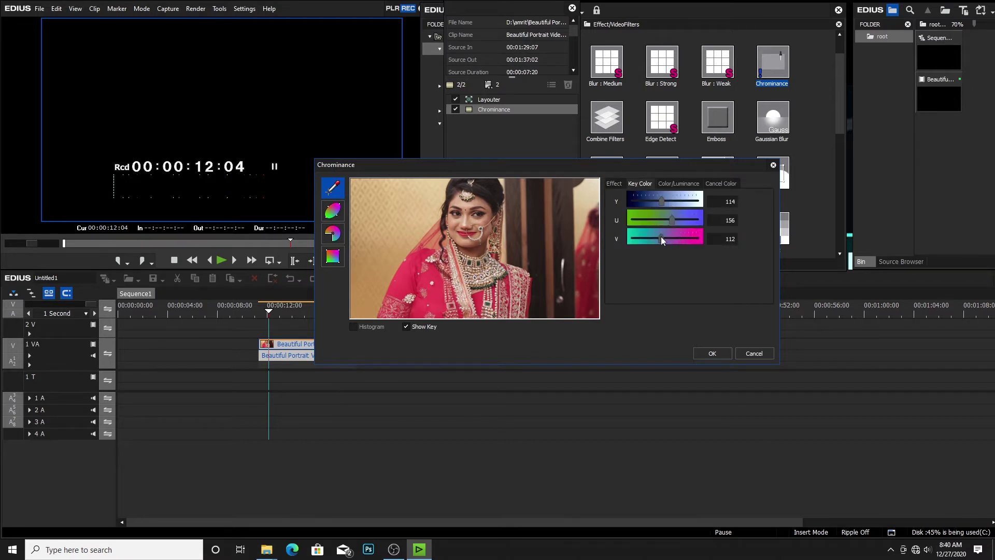
pyautogui.moveTo(661, 237); pyautogui.dragTo(654, 200)
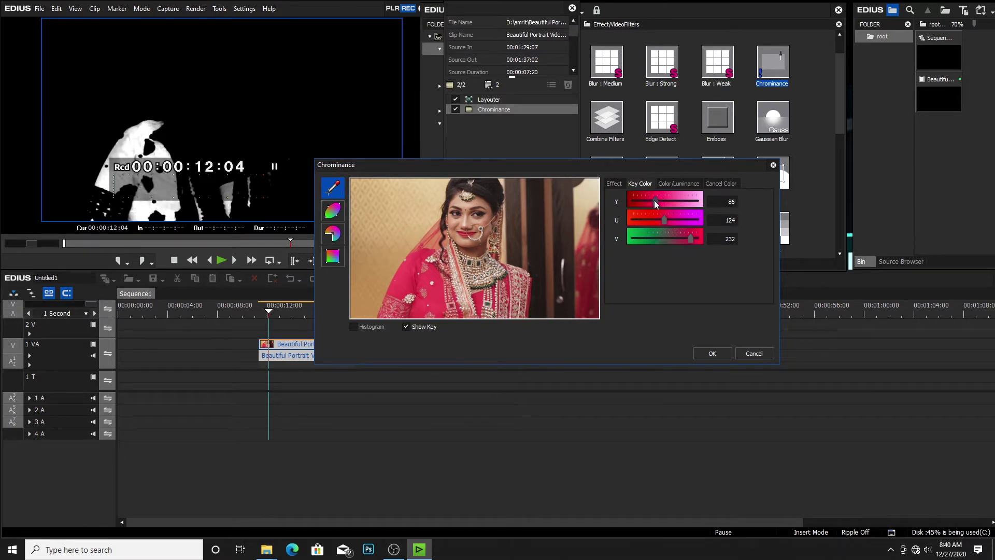
pyautogui.moveTo(689, 237); pyautogui.dragTo(690, 237)
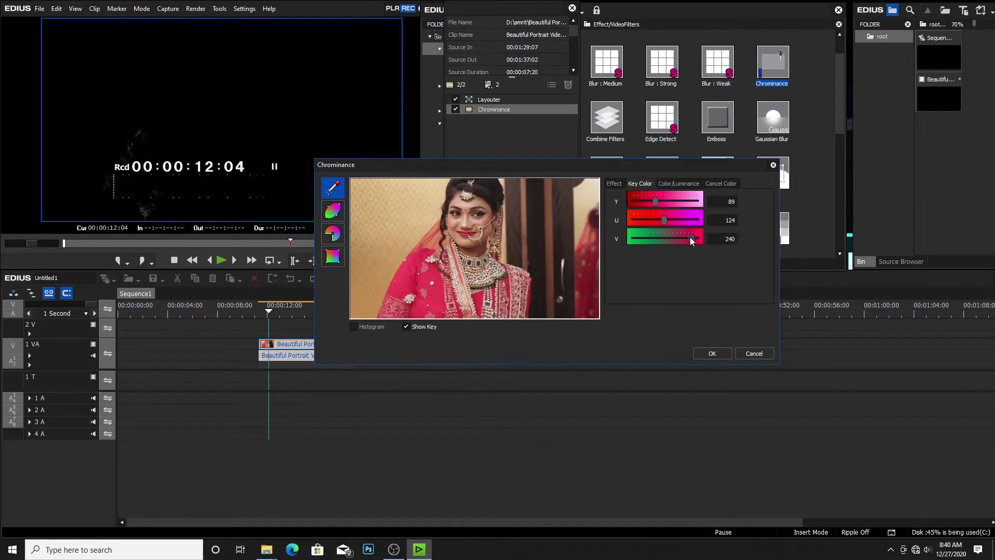
# Widen the key's Chroma Range to 55, then view the Cancel Color settings.
pyautogui.click(676, 184)
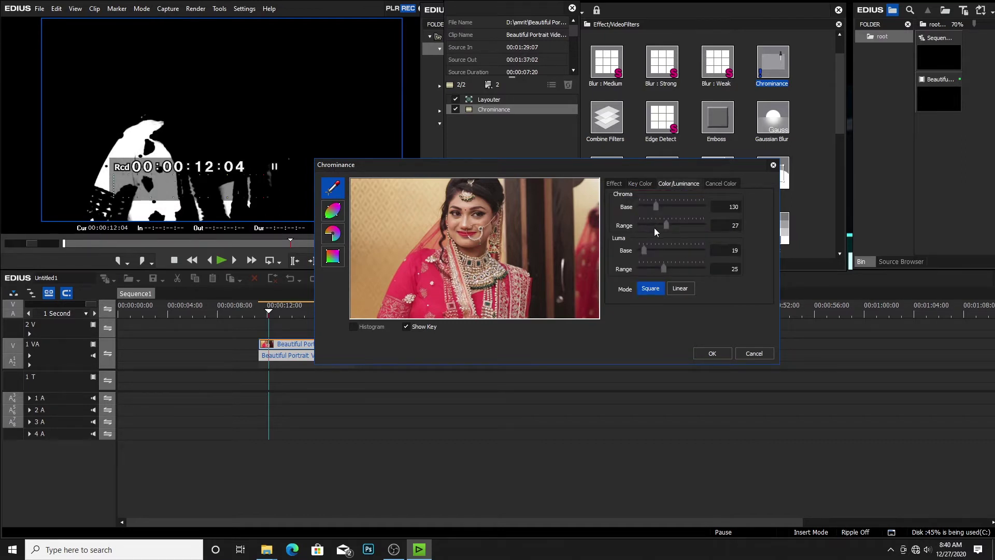
pyautogui.moveTo(666, 225); pyautogui.dragTo(695, 224)
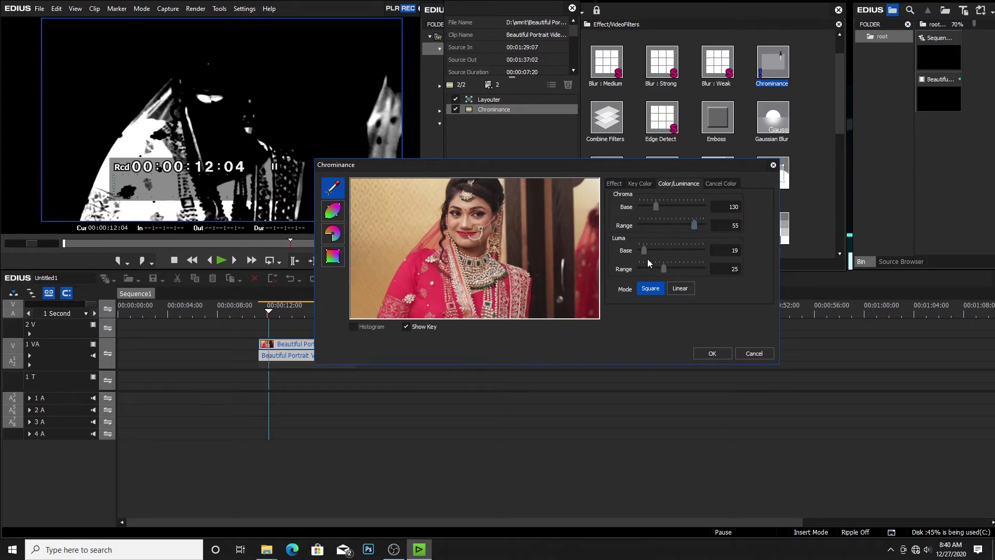
pyautogui.click(734, 186)
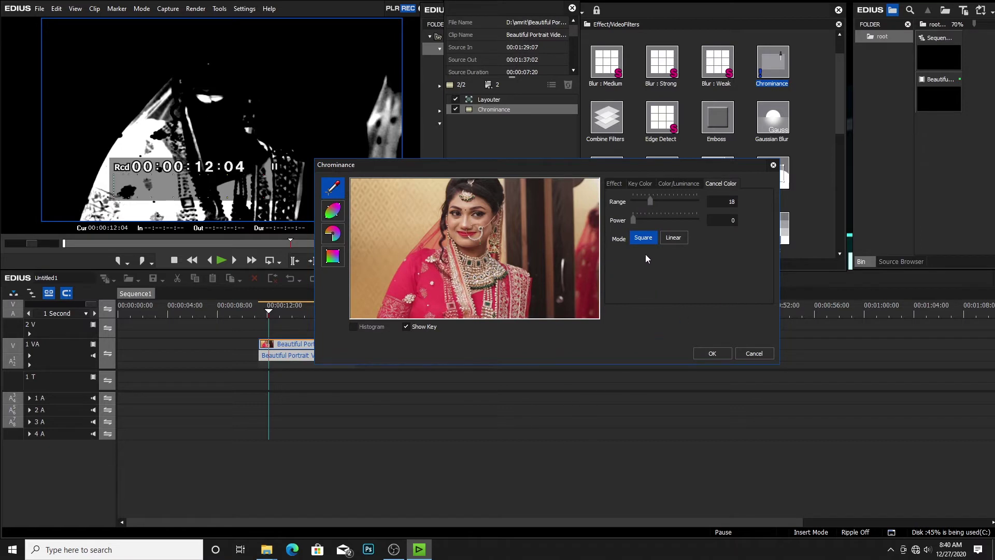
# Assign Color Balance as the outside filter of the Chrominance effect.
pyautogui.click(614, 185)
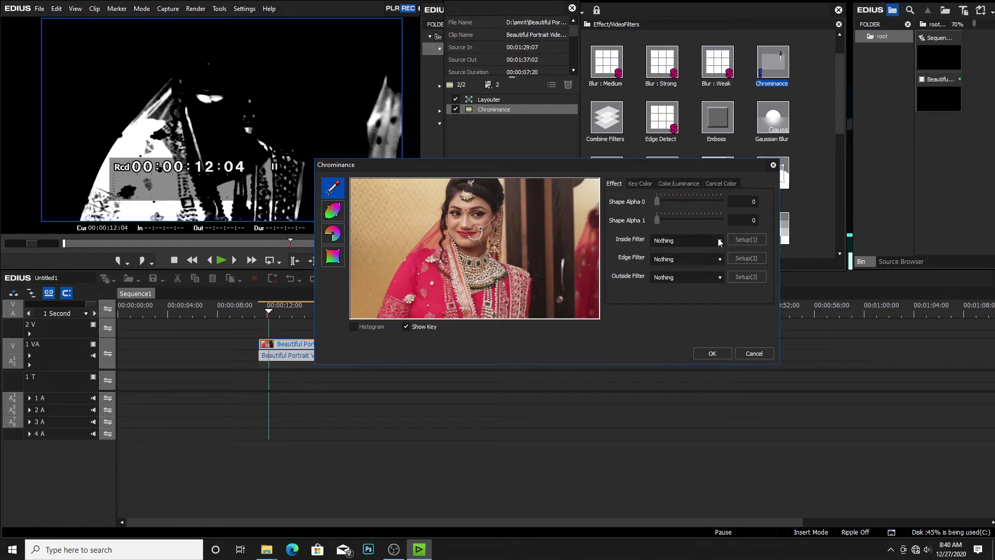
pyautogui.click(717, 278)
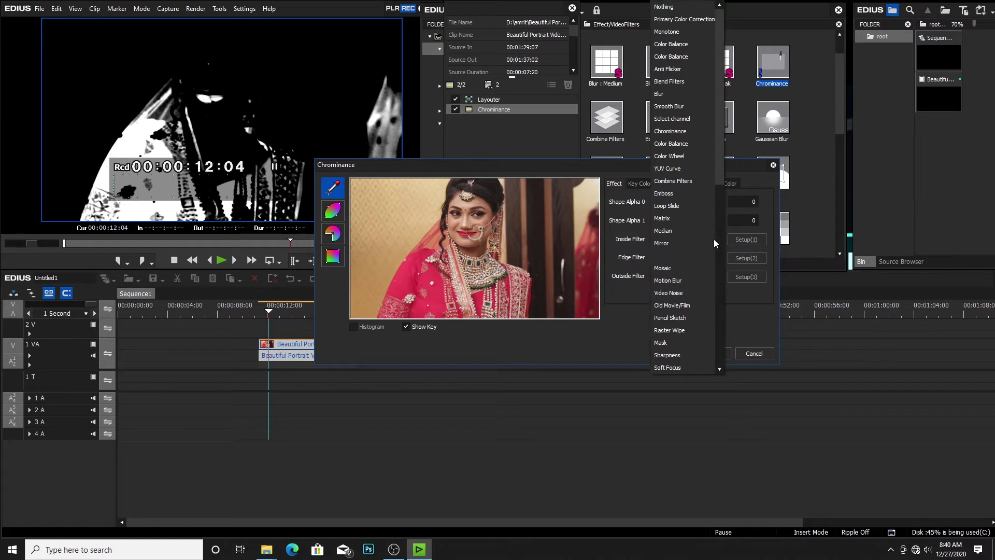
pyautogui.click(683, 45)
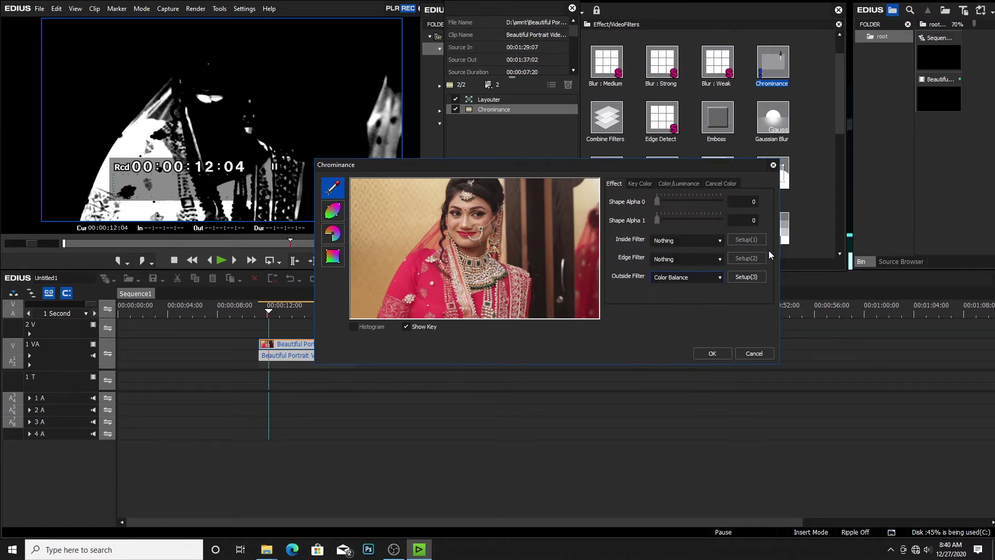
# Set the outside filter's Color Balance to Chroma -128, Bright 0 and Contrast 0.
pyautogui.click(745, 276)
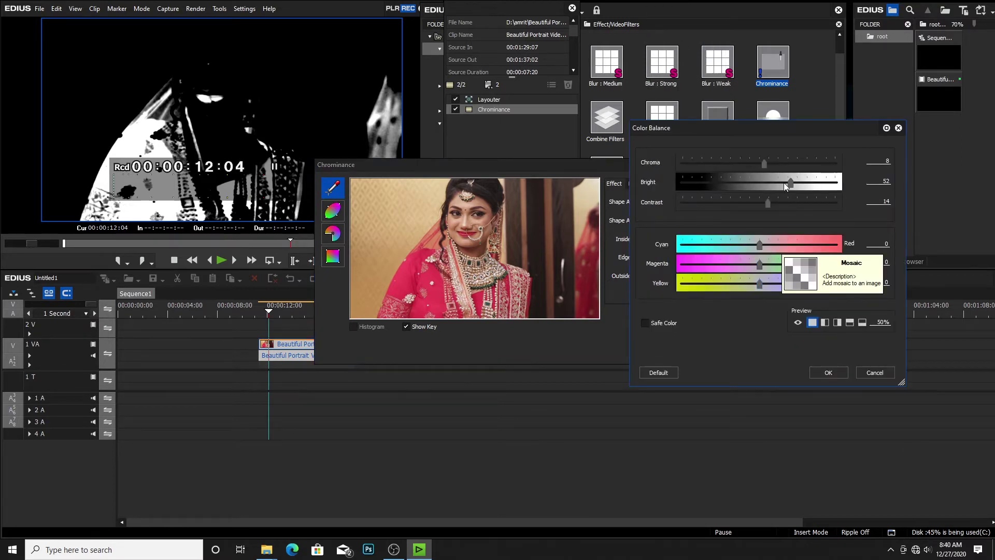
pyautogui.moveTo(766, 161); pyautogui.dragTo(661, 173)
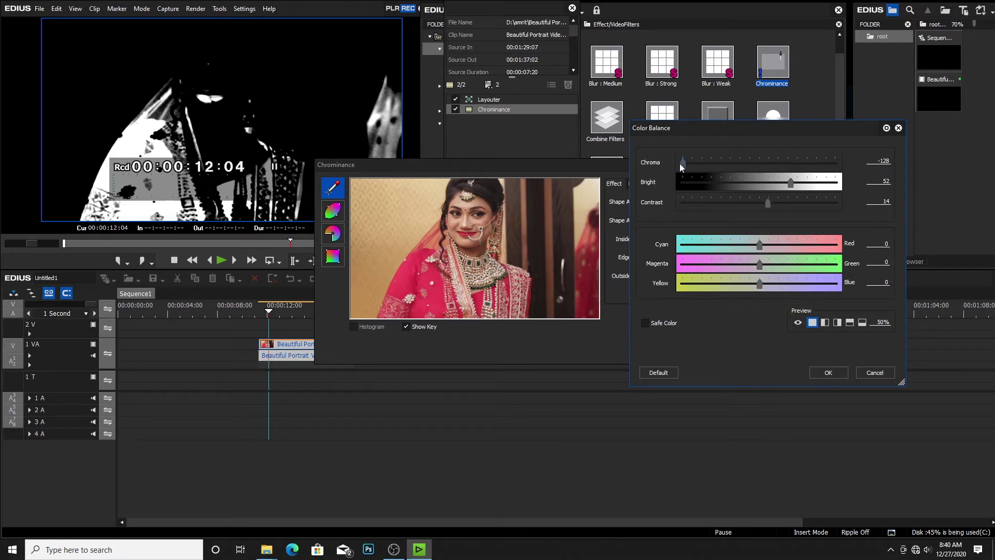
pyautogui.click(881, 181)
pyautogui.write('0')
pyautogui.click(882, 204)
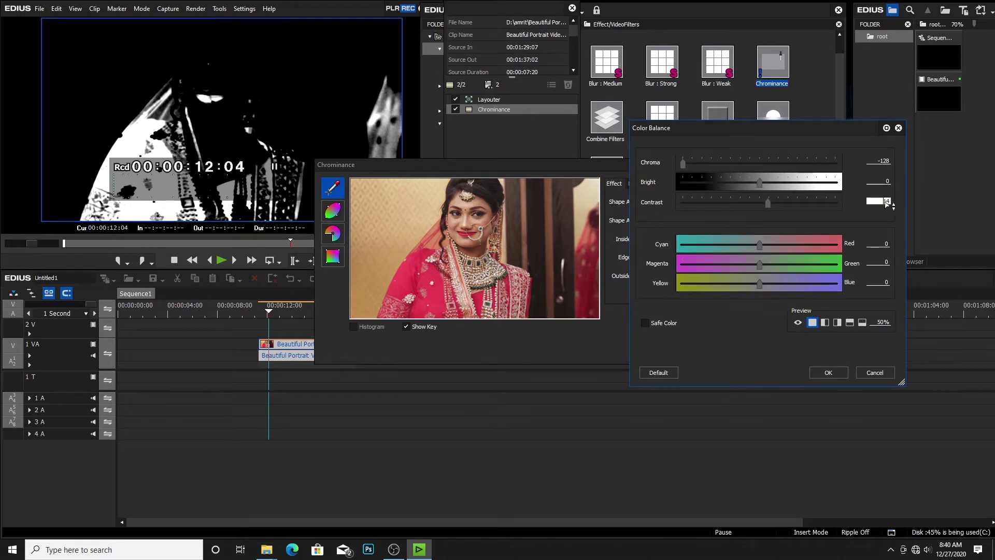
pyautogui.write('0')
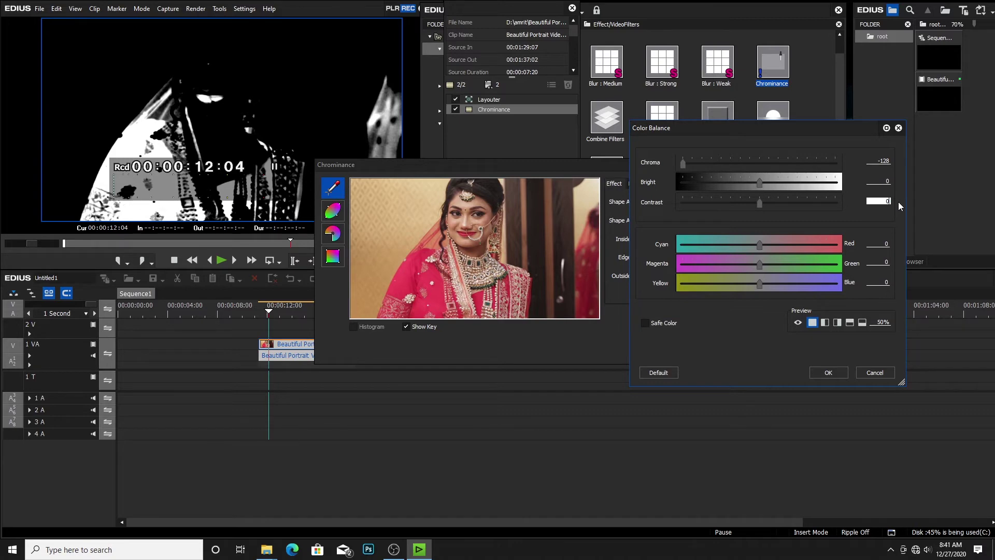
pyautogui.click(827, 373)
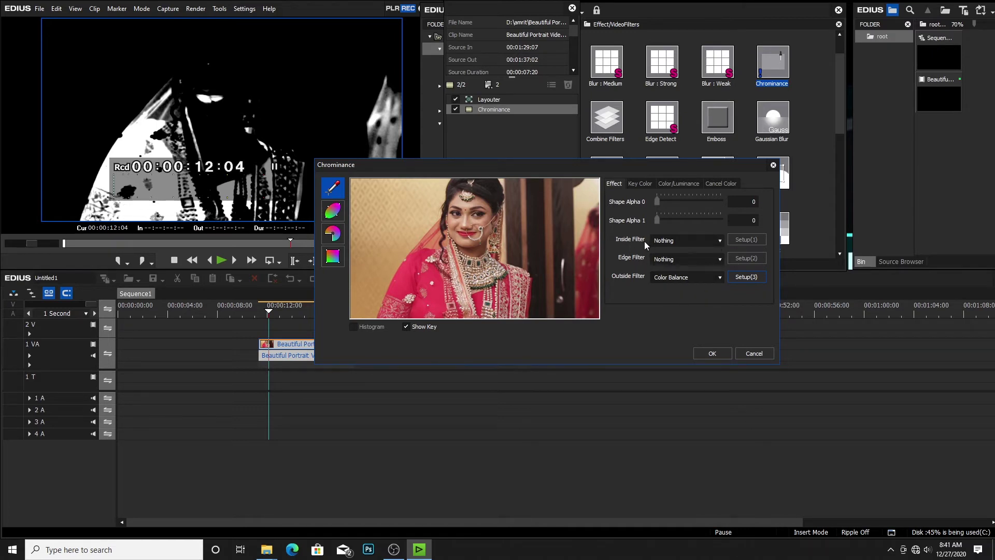
# Assign Color Wheel as the inside filter and move the preview to the clip's start, leaving the wheel settings unedited.
pyautogui.click(723, 240)
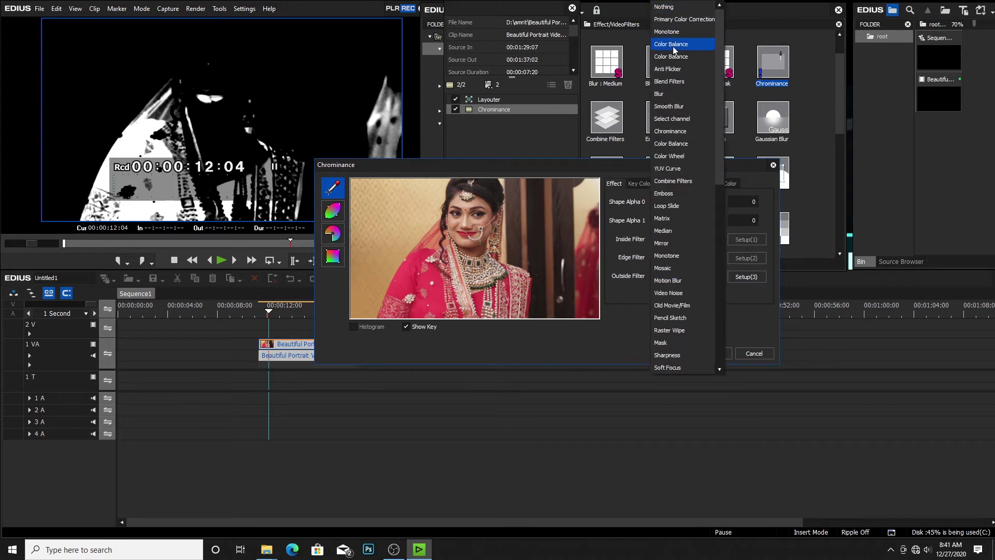
pyautogui.click(681, 157)
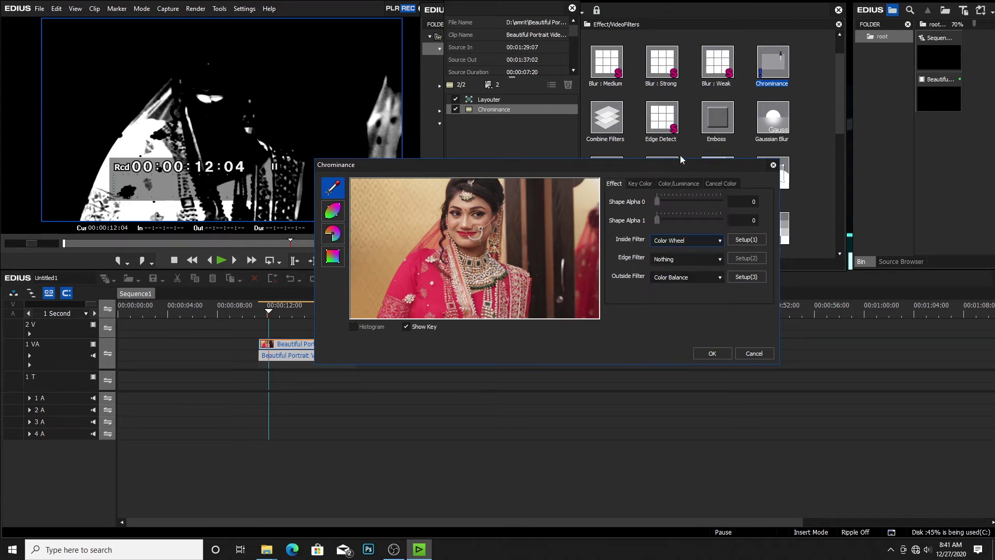
pyautogui.click(751, 240)
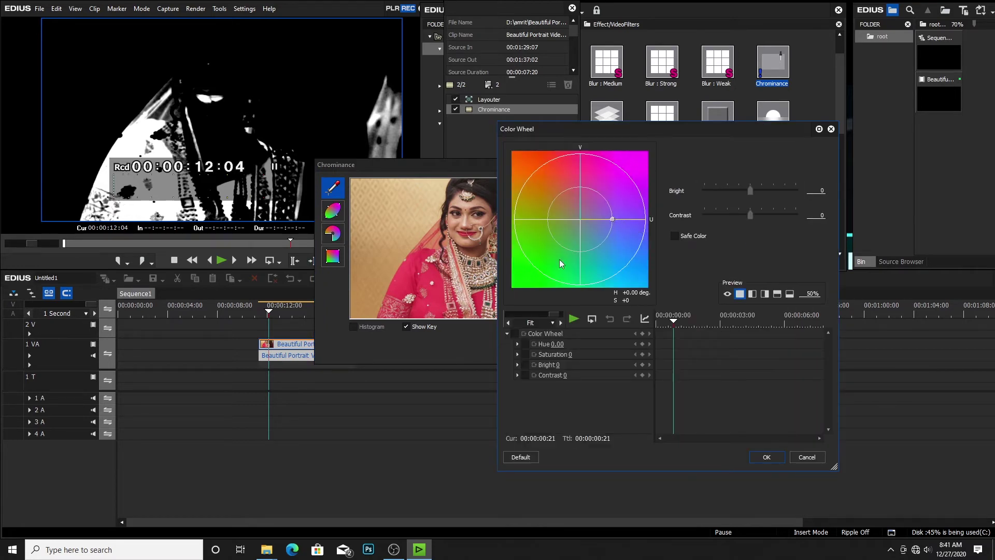
pyautogui.click(657, 322)
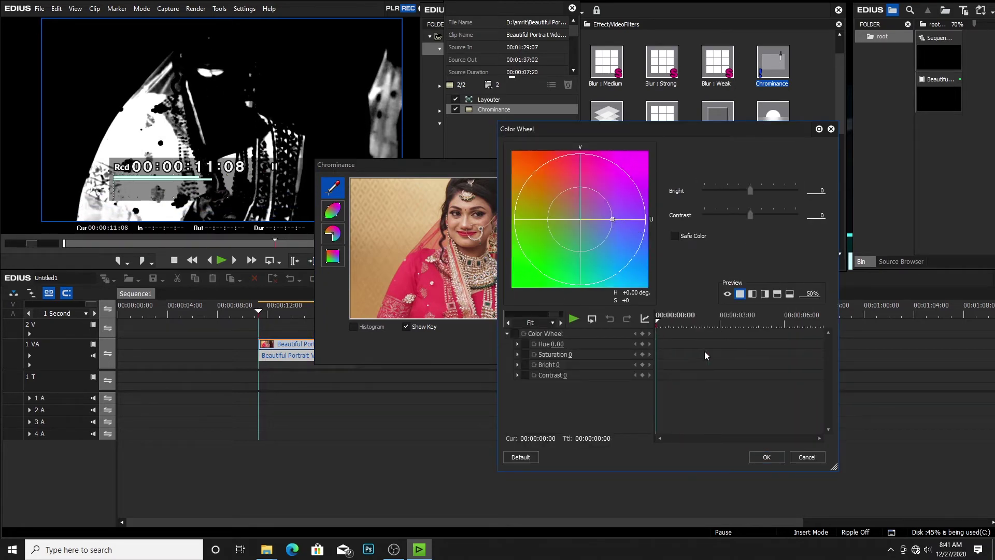
pyautogui.click(804, 456)
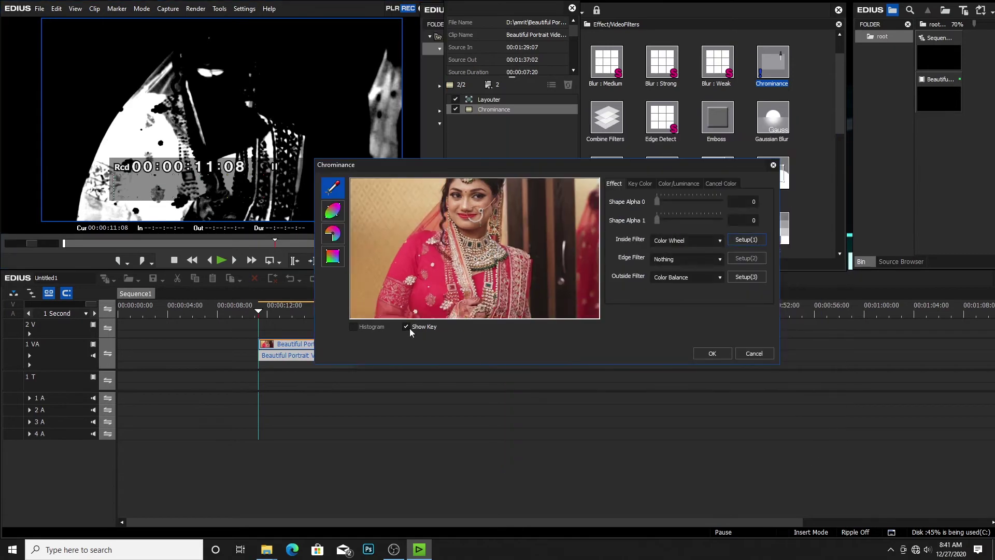
# Turn off the key display and reselect Color Wheel as the inside filter of the Chrominance effect.
pyautogui.click(408, 328)
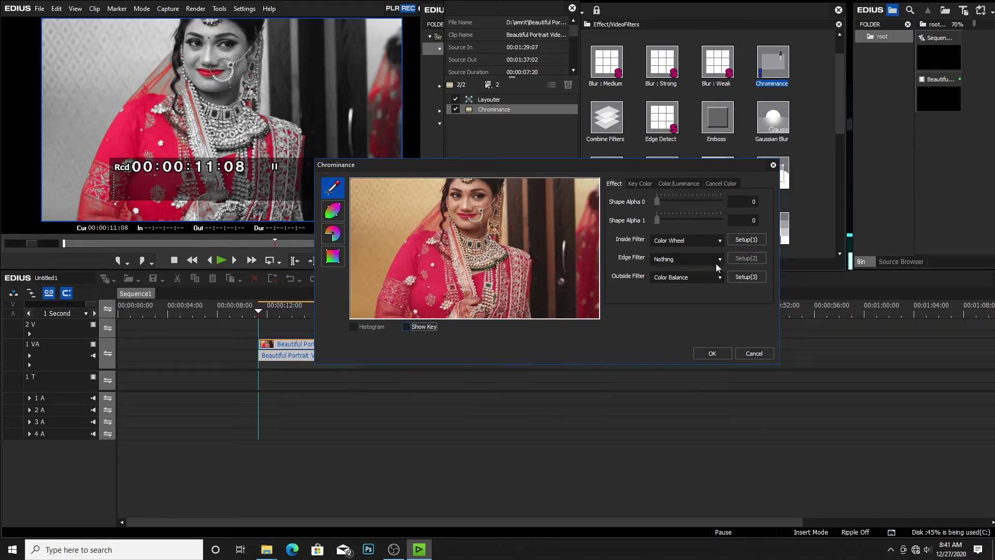
pyautogui.click(720, 240)
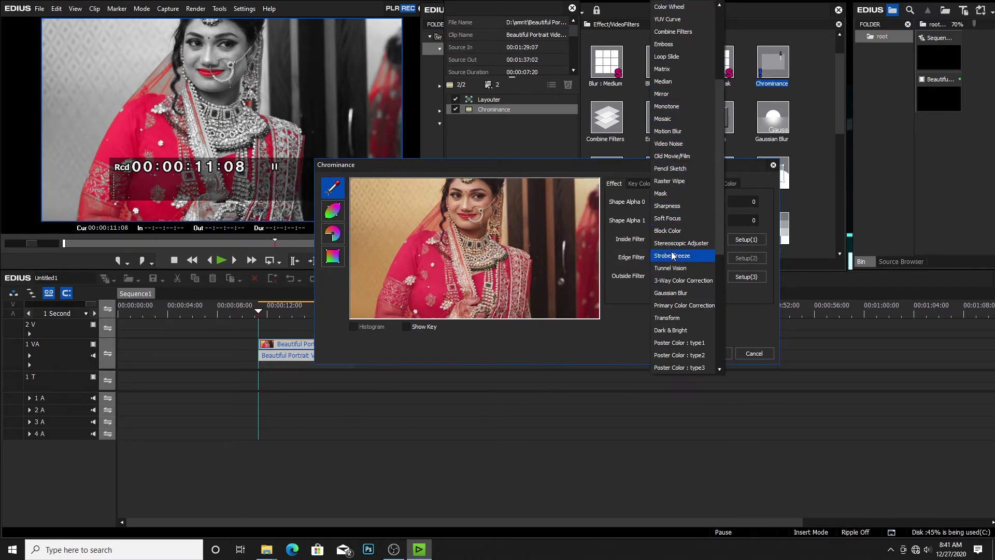
pyautogui.scroll(4, 676, 197)
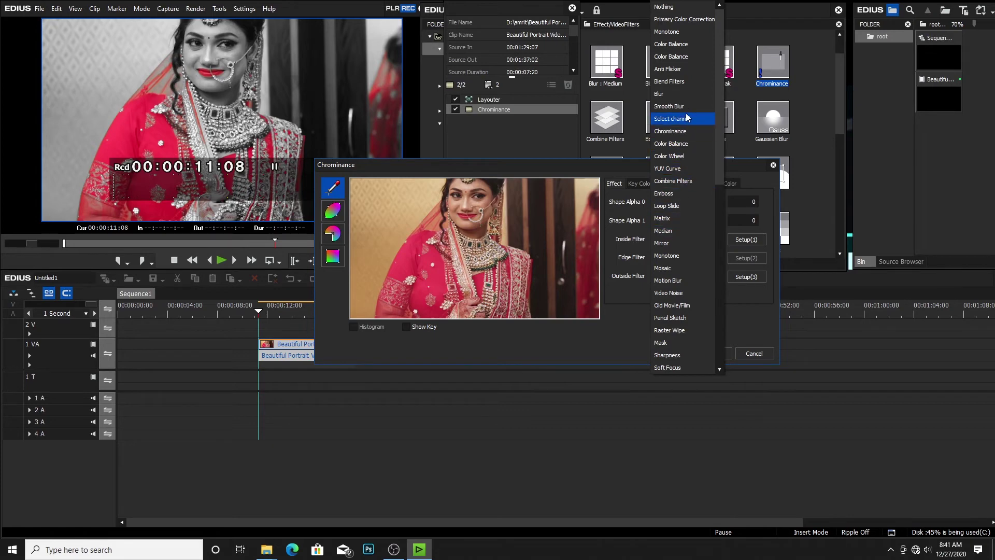
pyautogui.click(675, 156)
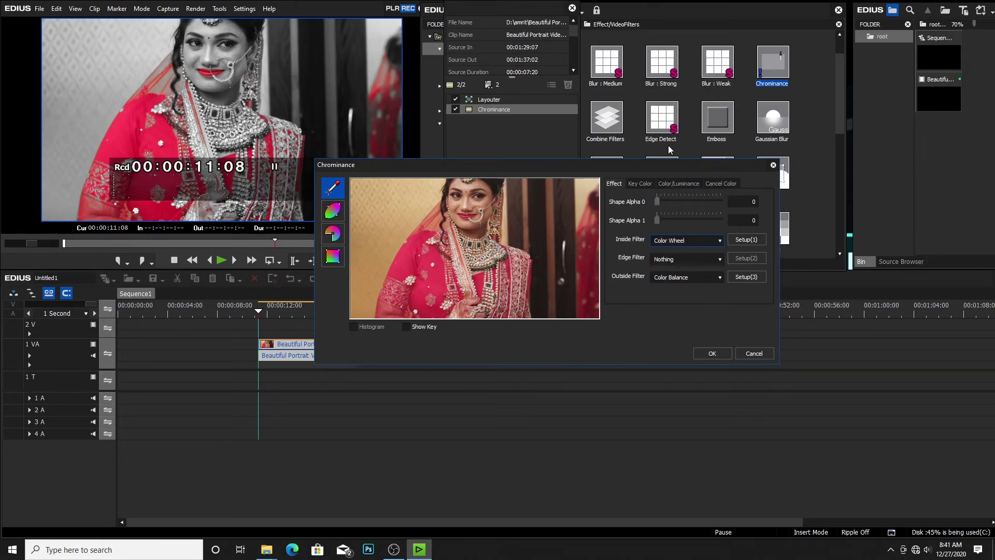
# Set the inside filter's Color Wheel saturation to 19 and enable keyframing for all its parameters at 00:00:00:00.
pyautogui.click(750, 241)
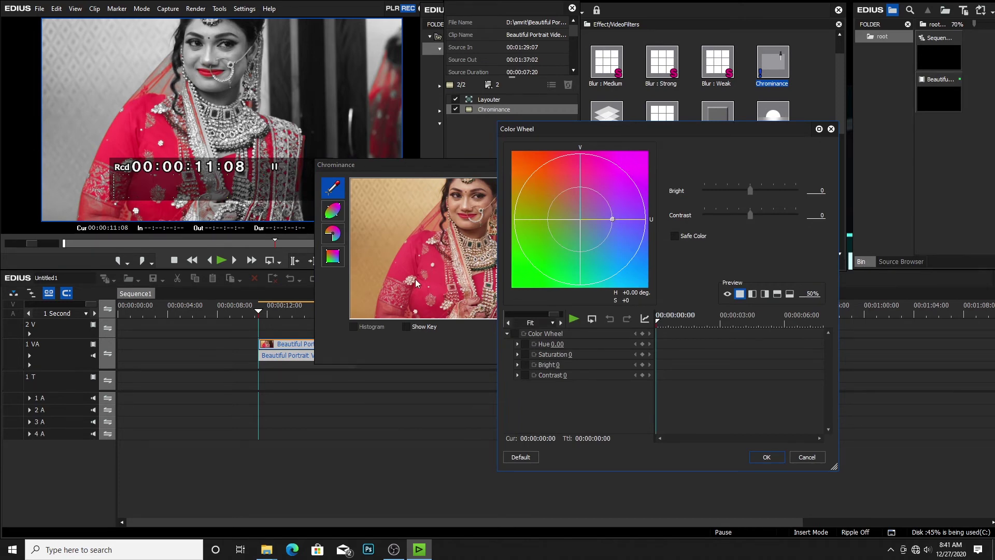
pyautogui.click(617, 216)
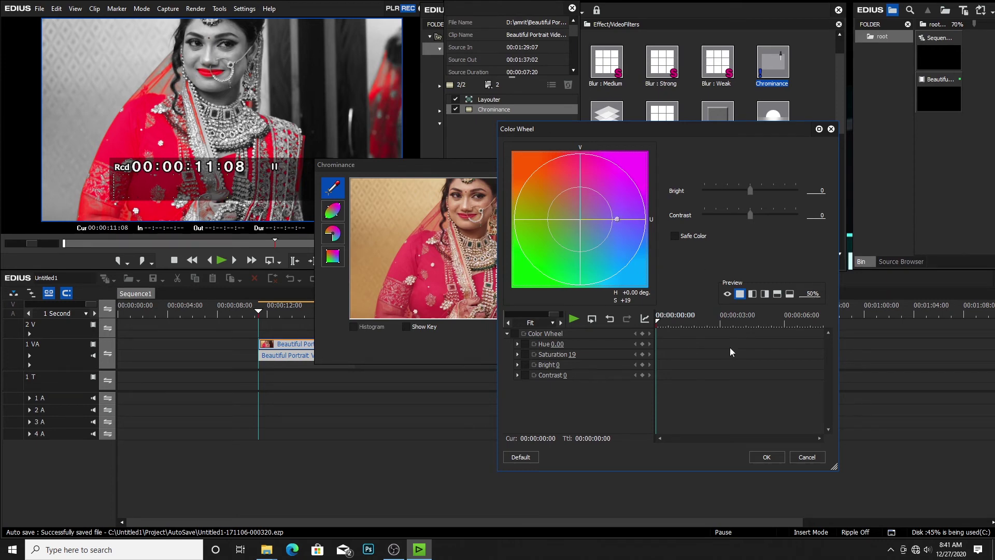
pyautogui.click(515, 333)
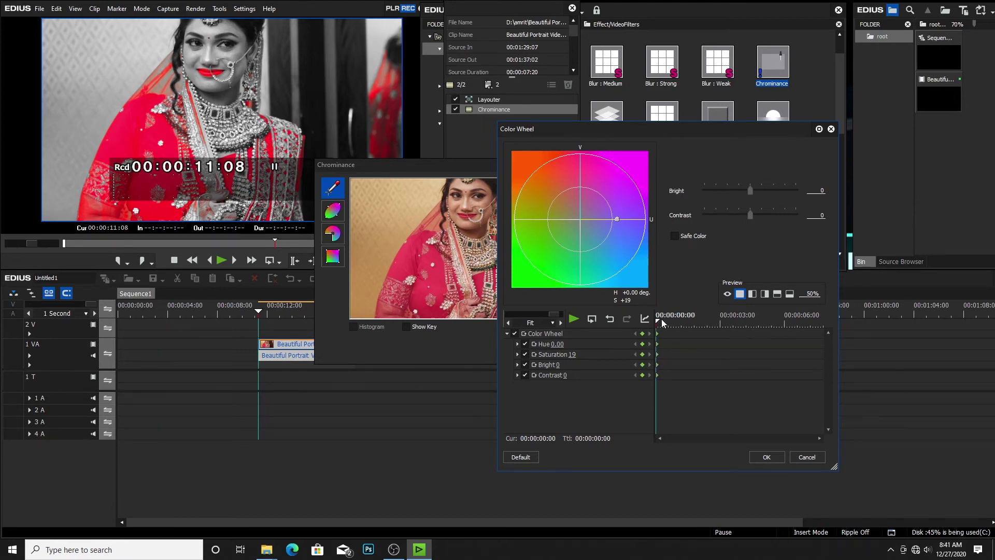
# Keyframe the Color Wheel hue to -43.06 degrees at 00:00:01:15 and to a blue dress color at 00:00:03:09.
pyautogui.moveTo(660, 322); pyautogui.dragTo(690, 326)
pyautogui.moveTo(645, 248); pyautogui.dragTo(626, 234)
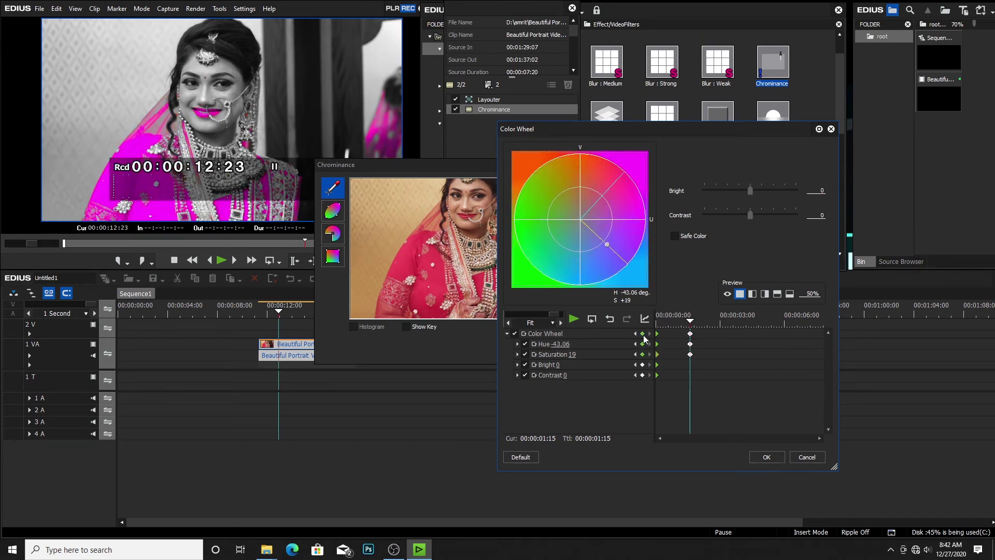
pyautogui.moveTo(689, 324); pyautogui.dragTo(728, 330)
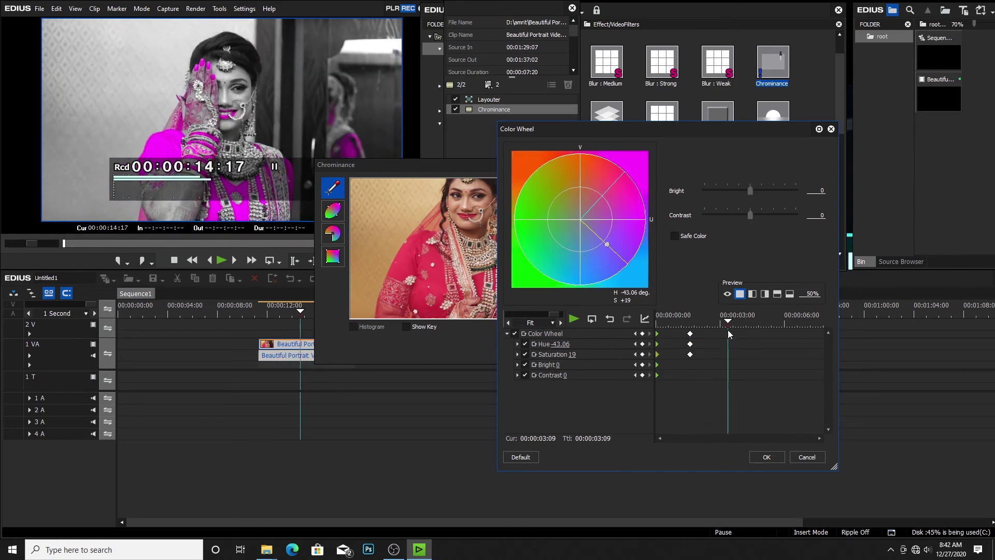
pyautogui.click(642, 334)
pyautogui.moveTo(614, 195); pyautogui.dragTo(610, 231)
# Keyframe the hue to about 150.6 degrees at 00:00:05:20 and to an orange-red dress at 00:00:07:04, and apply the Chrominance effect.
pyautogui.moveTo(727, 323); pyautogui.dragTo(780, 333)
pyautogui.moveTo(601, 189); pyautogui.dragTo(607, 250)
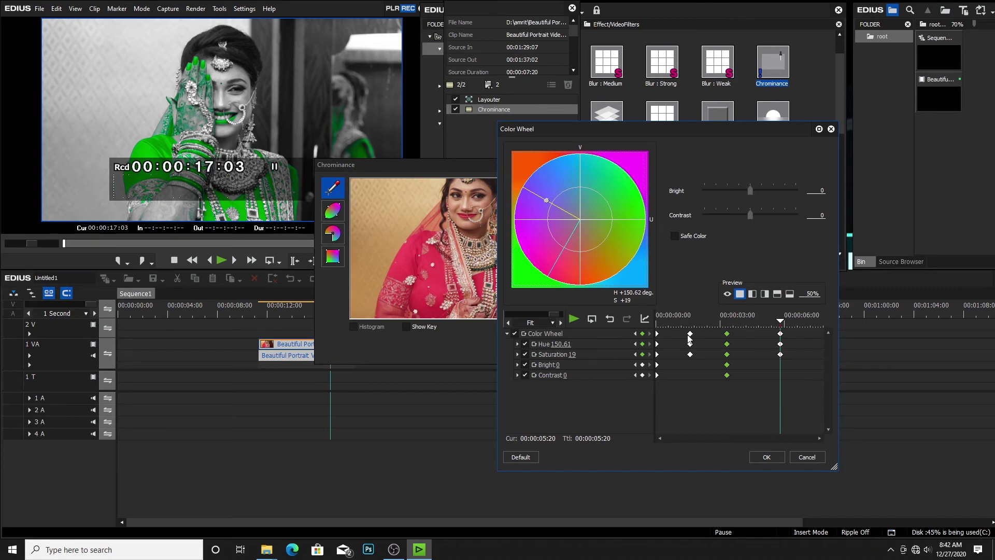
pyautogui.moveTo(782, 322); pyautogui.dragTo(809, 324)
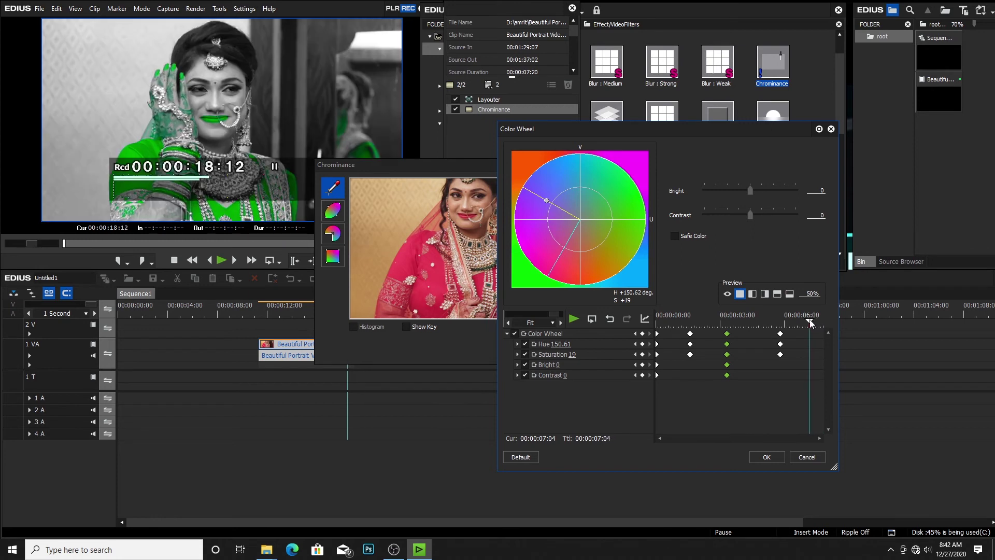
pyautogui.click(642, 334)
pyautogui.click(608, 206)
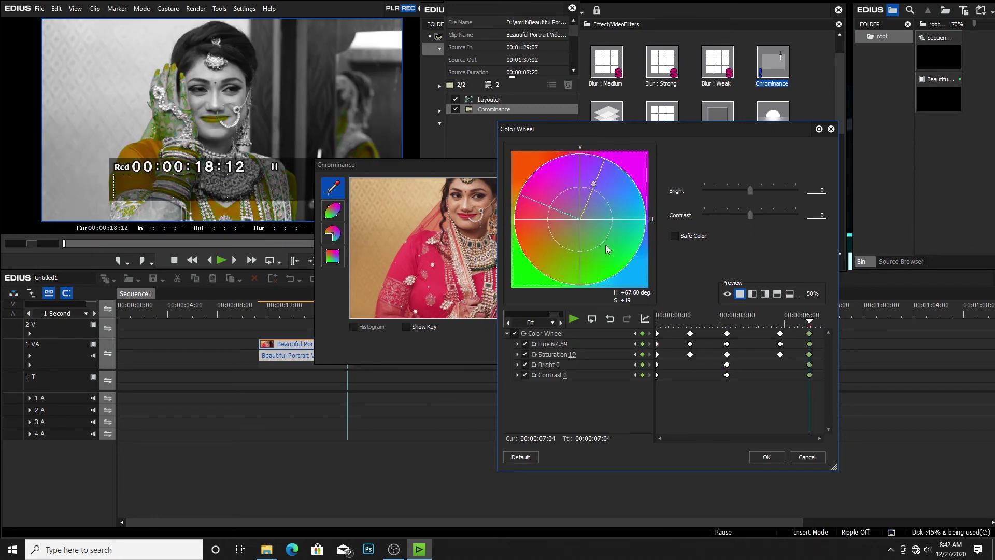
pyautogui.moveTo(580, 259); pyautogui.dragTo(587, 258)
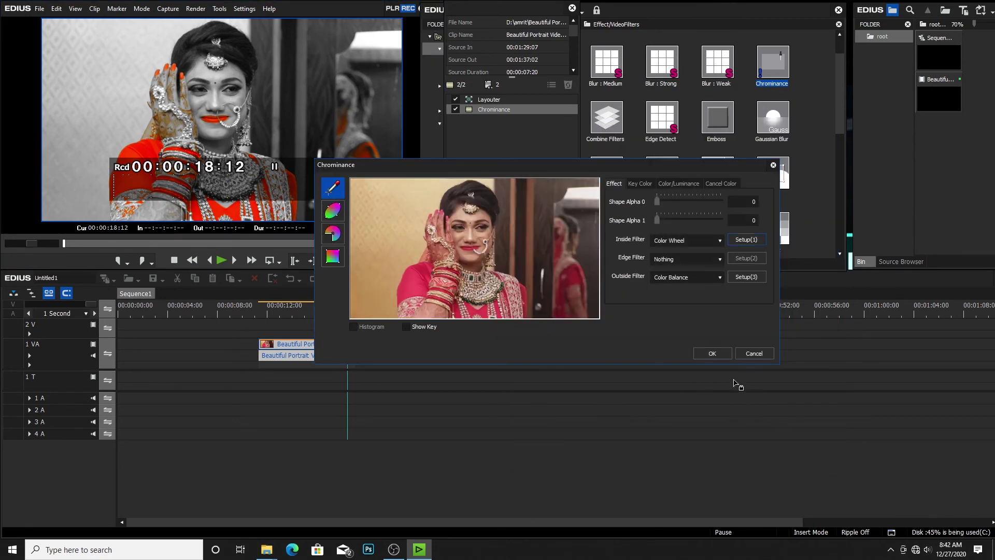
pyautogui.click(712, 353)
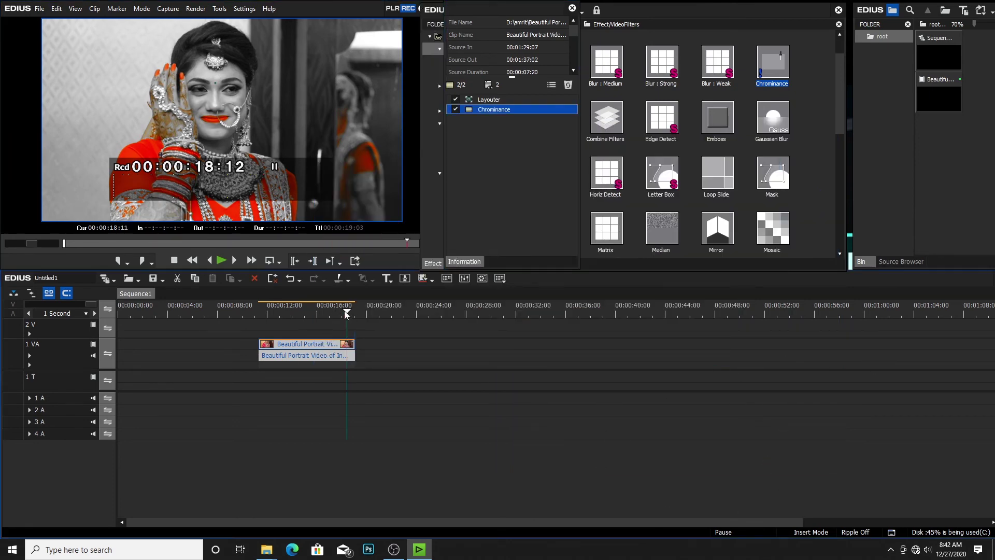
# Play the sequence from the clip's start to review the animated dress colors.
pyautogui.moveTo(346, 314); pyautogui.dragTo(260, 310)
pyautogui.press('space')
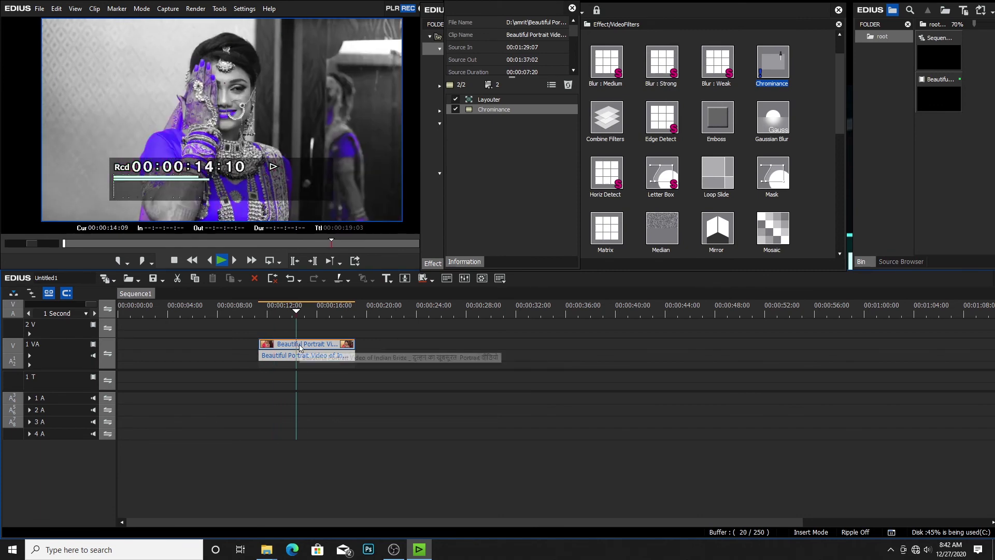
# Extend the bride clip's end to about 00:00:26:22 and play it from near its start.
pyautogui.moveTo(355, 347); pyautogui.dragTo(454, 356)
pyautogui.moveTo(325, 311); pyautogui.dragTo(266, 310)
pyautogui.press('space')
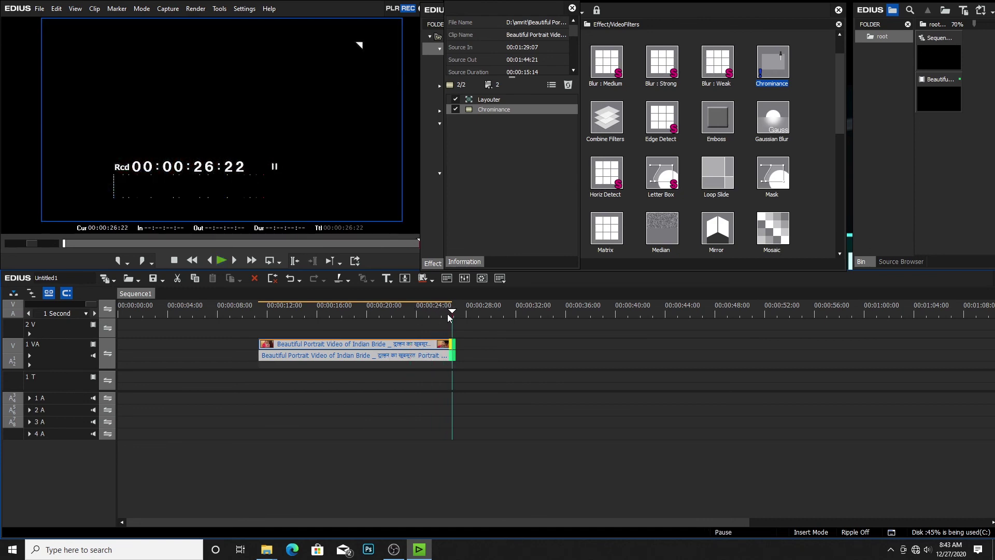
# Trim the bride clip's end to 00:00:26:05 and scrub between 00:00:19:00 and 00:00:17:18 to check the dress color change.
pyautogui.click(444, 314)
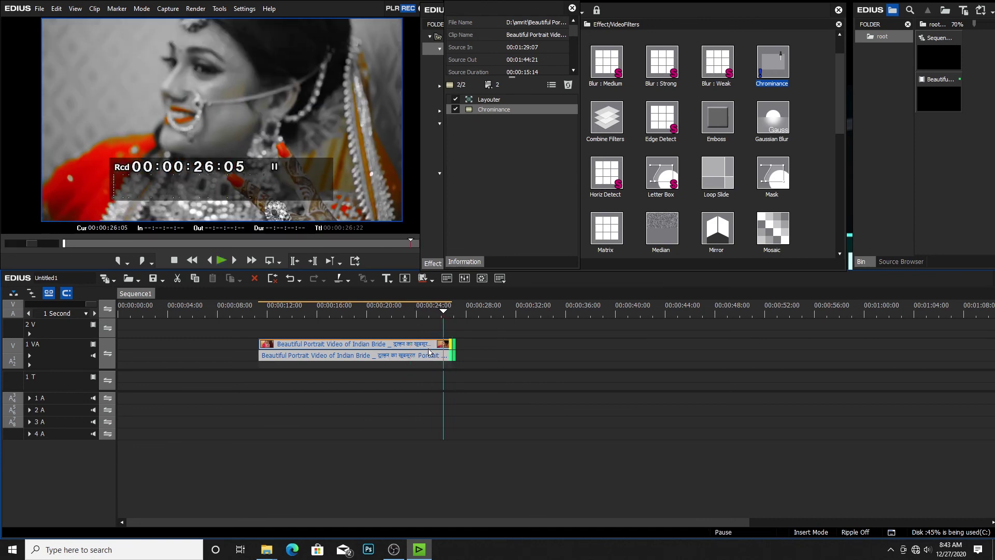
pyautogui.press('n')
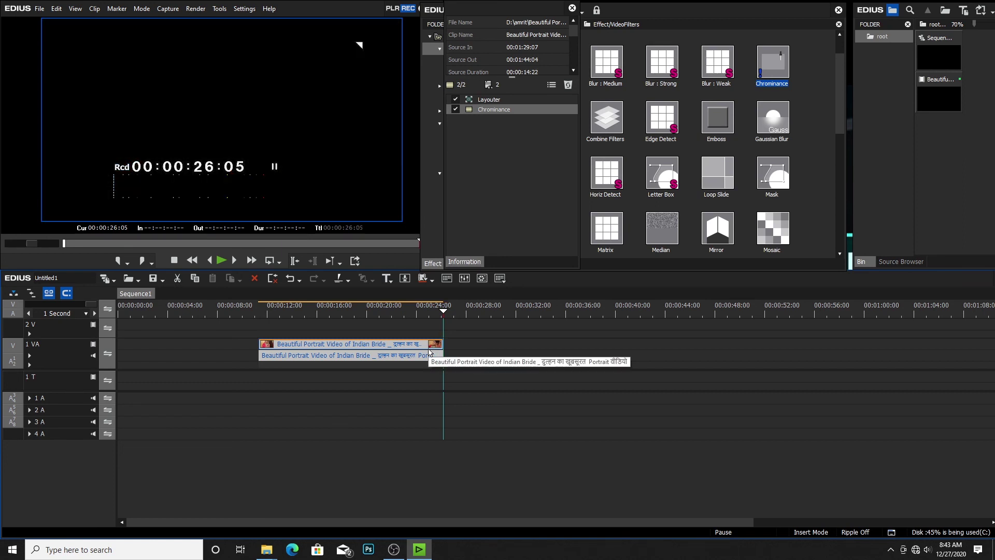
pyautogui.click(354, 311)
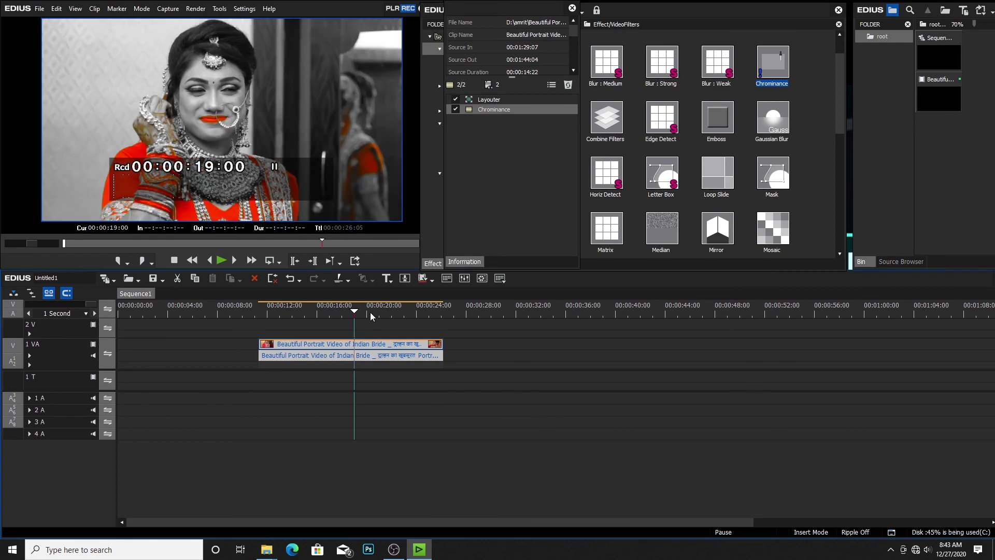
pyautogui.moveTo(366, 313); pyautogui.dragTo(337, 328)
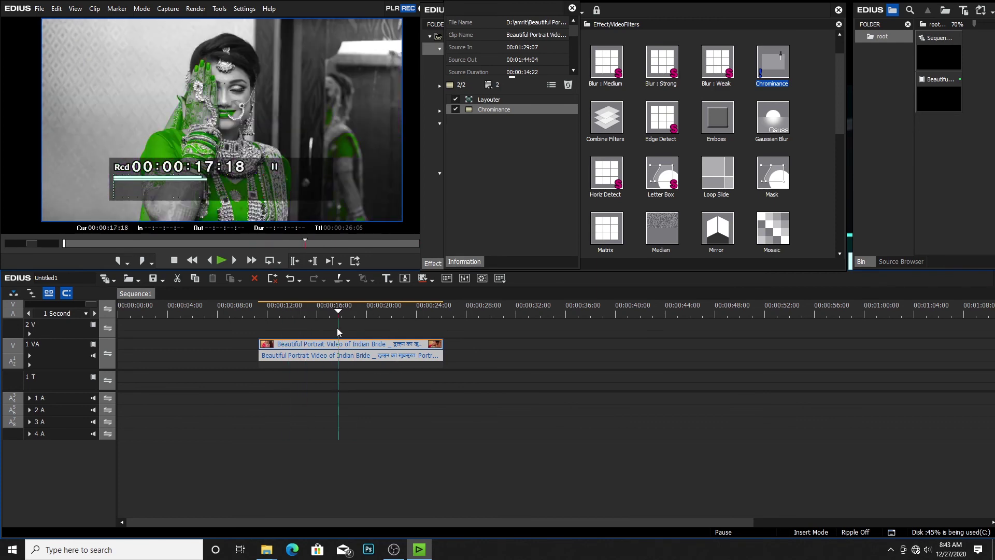